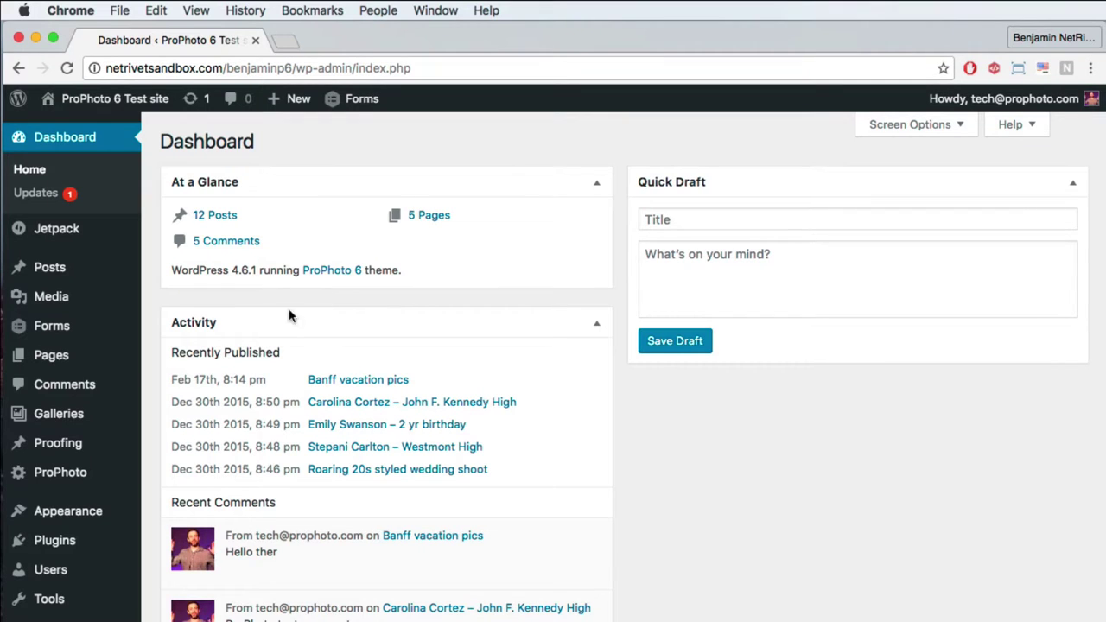
From ProPhoto's Manage Designs, customize the design and launch its Setup wizard
mouse_move(90, 477)
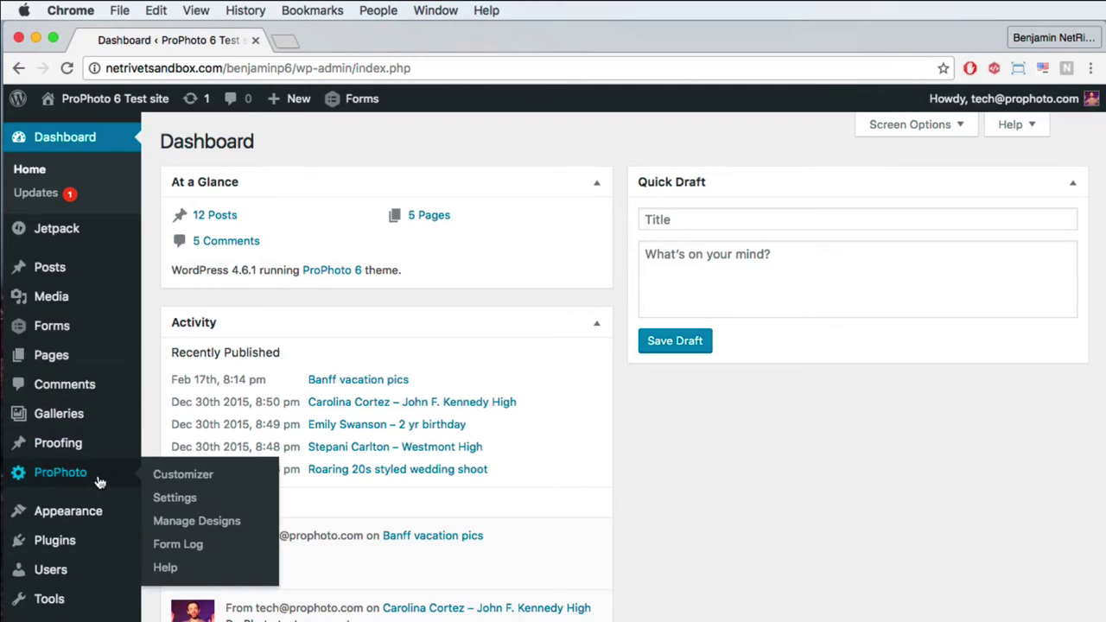
left_click(177, 521)
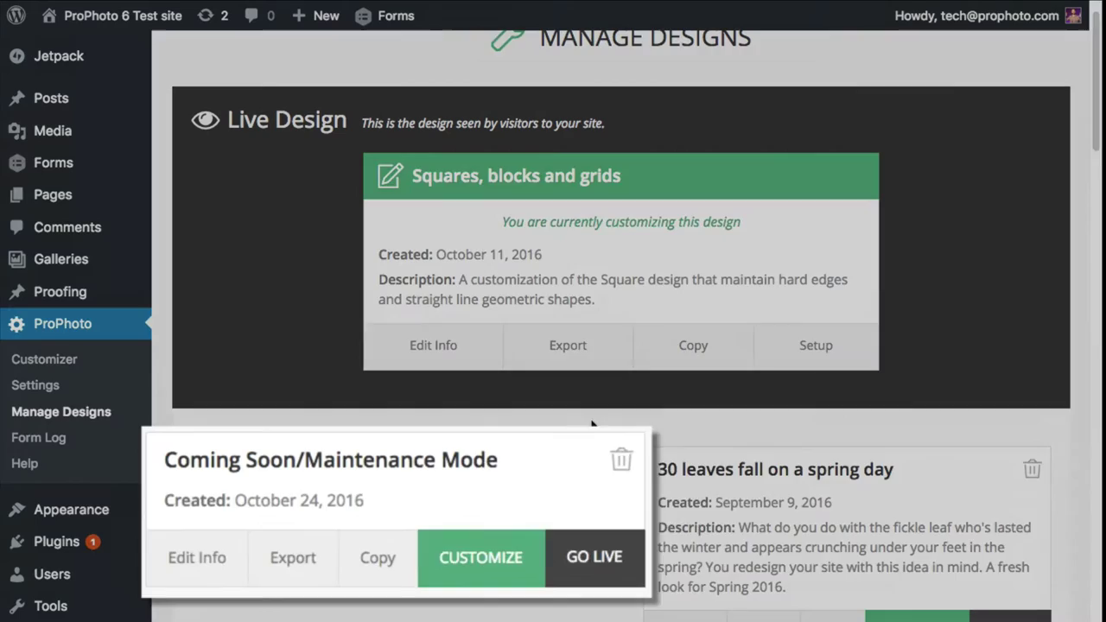
left_click(524, 573)
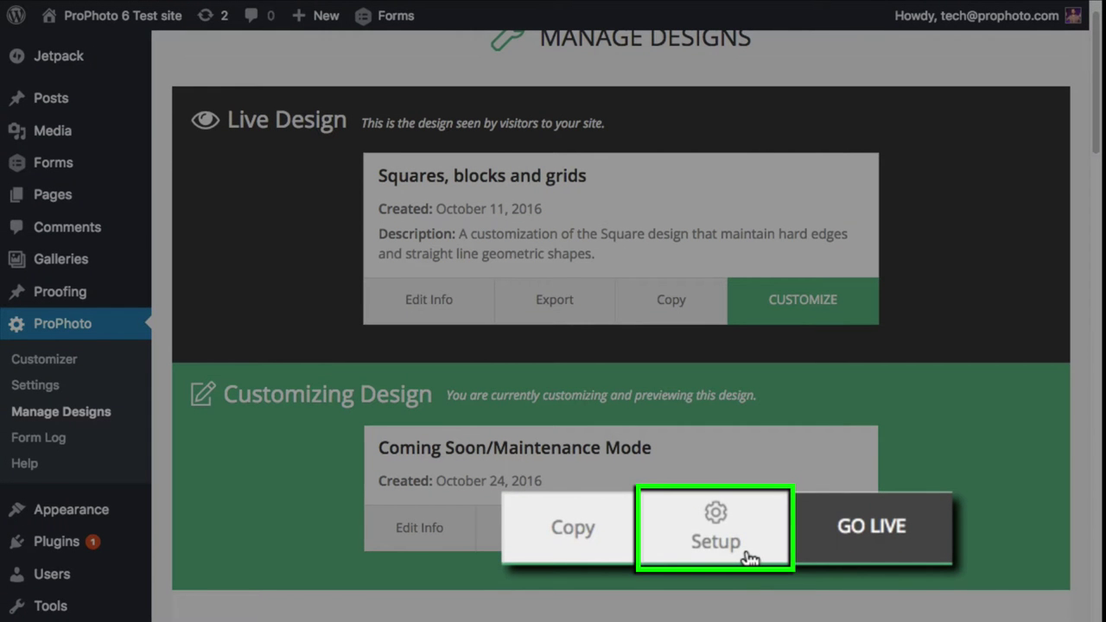
left_click(749, 558)
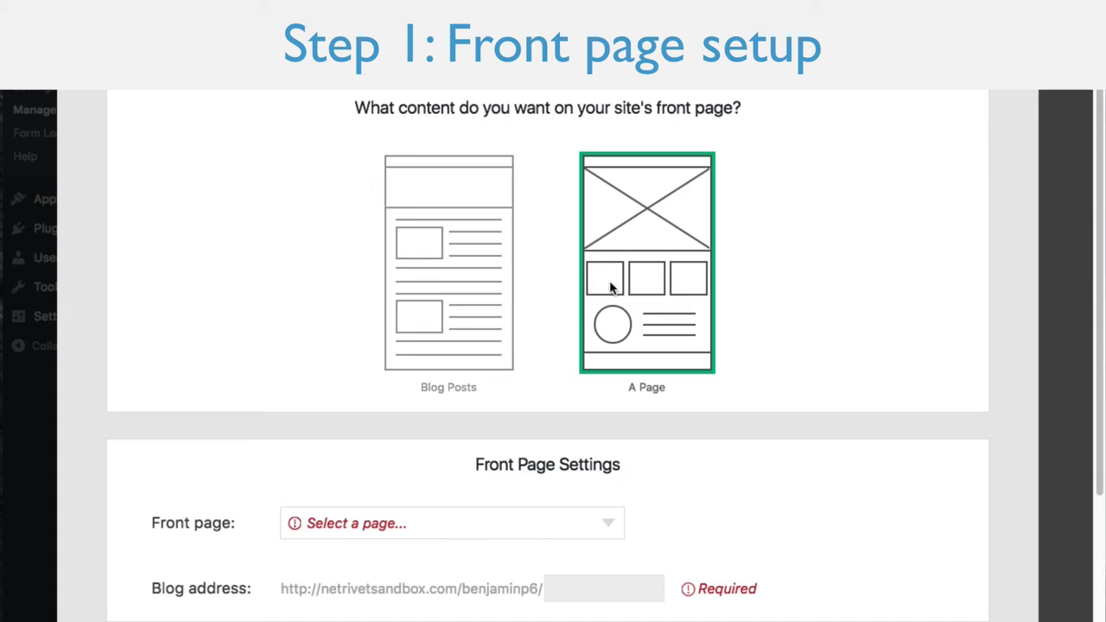
Try the Blog Posts front-page option, then settle on A Page to reveal Front Page Settings
left_click(469, 301)
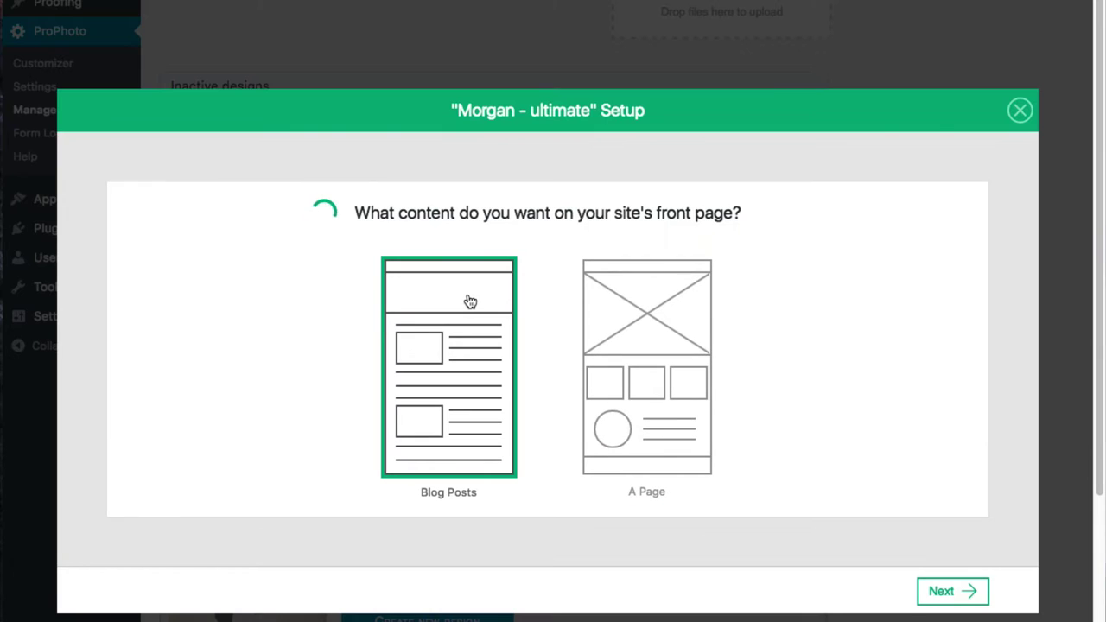
left_click(633, 320)
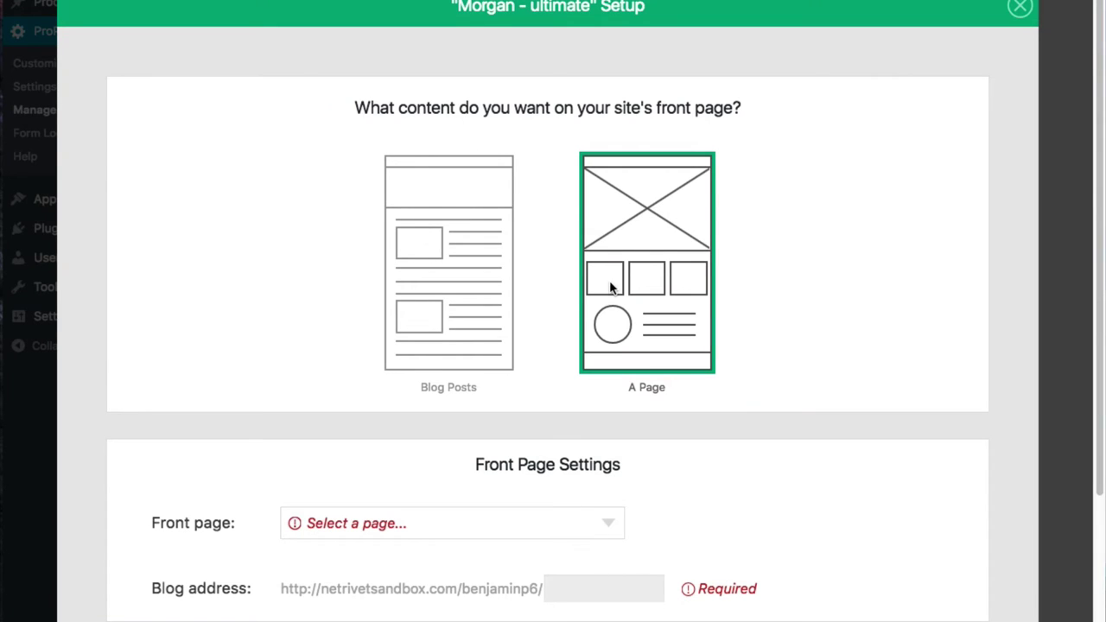
Choose A Page for front-page content and select home as the front page
left_click(469, 301)
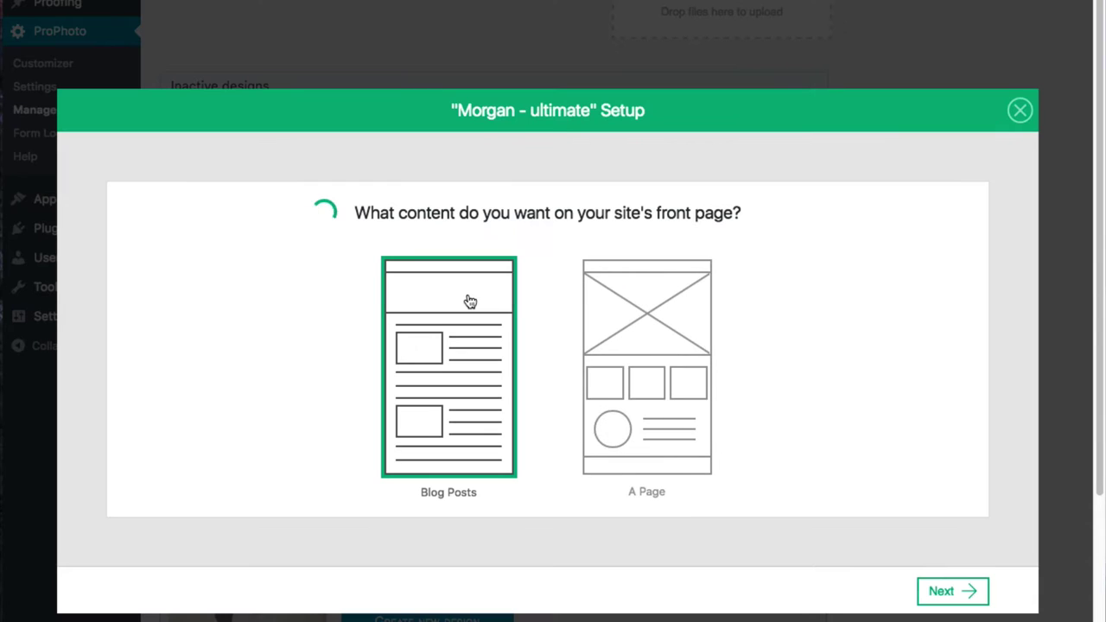
left_click(633, 320)
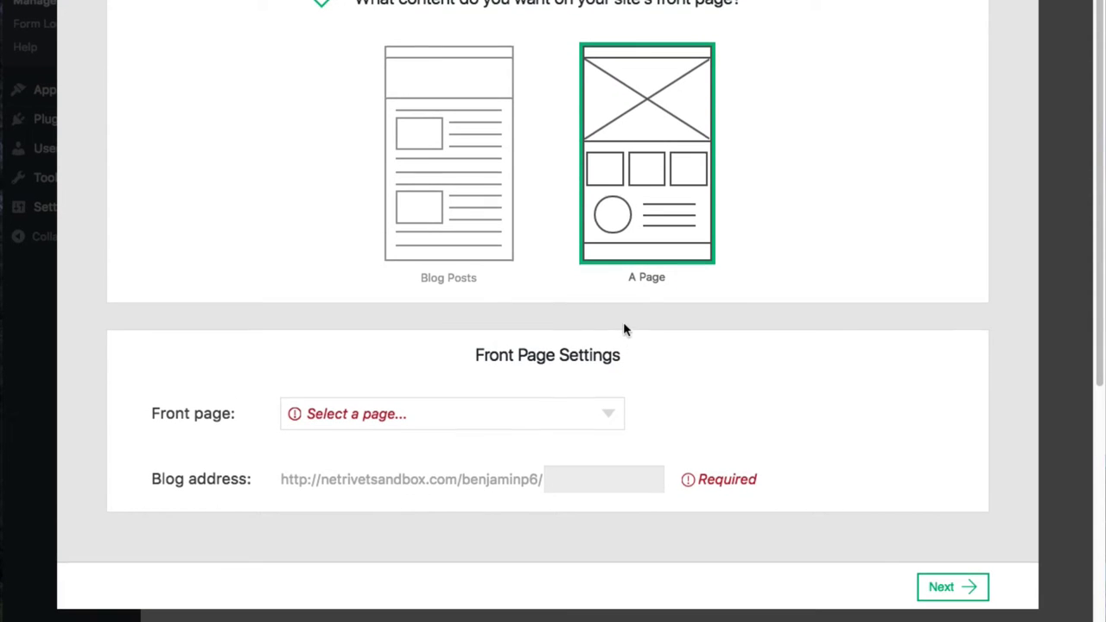
left_click(596, 414)
scroll(538, 478, "down", 3)
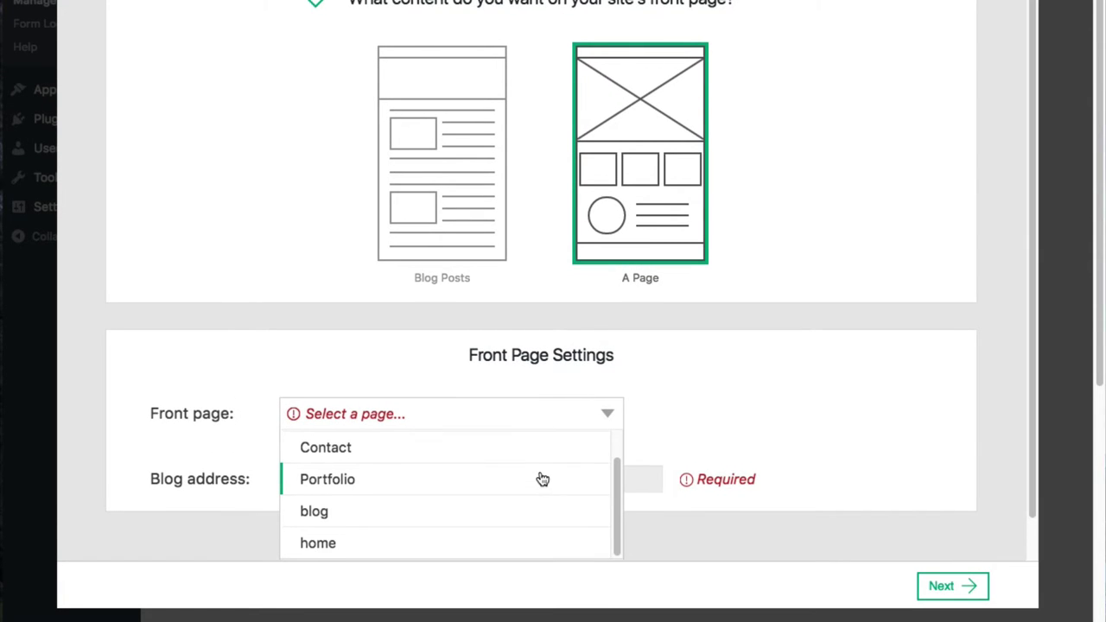
left_click(365, 518)
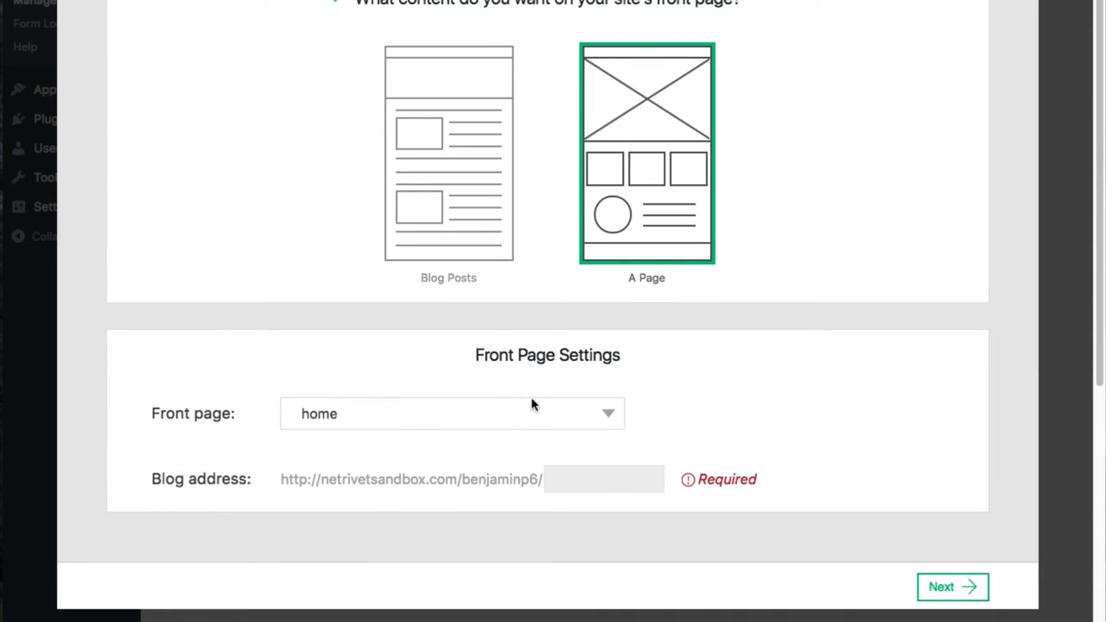
Create a new page named 'home-2' from the Front page list
left_click(568, 410)
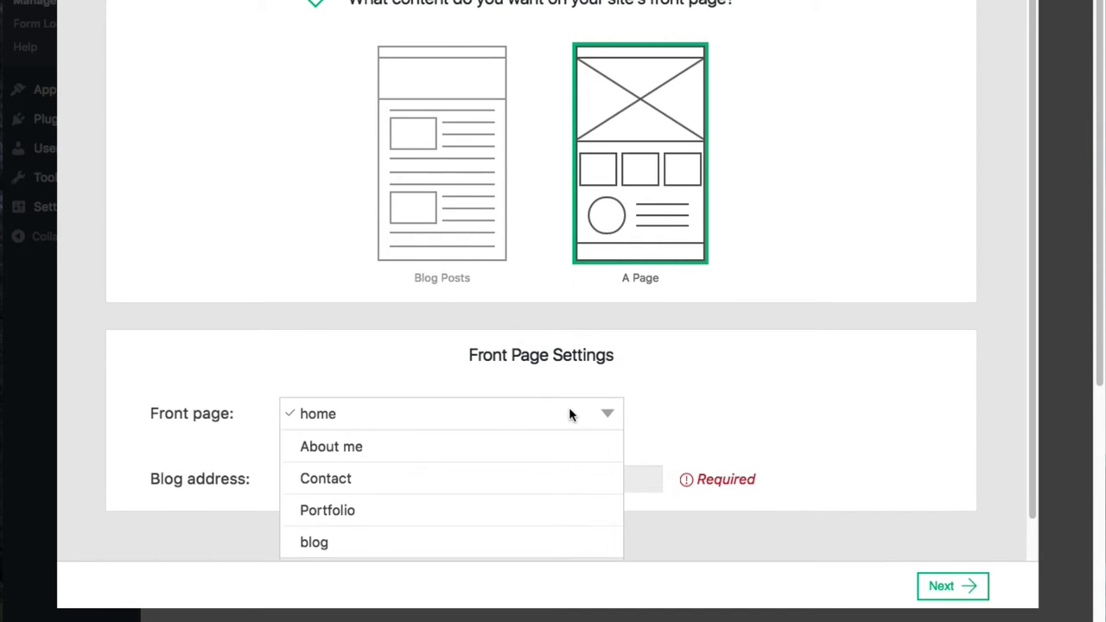
left_click(383, 536)
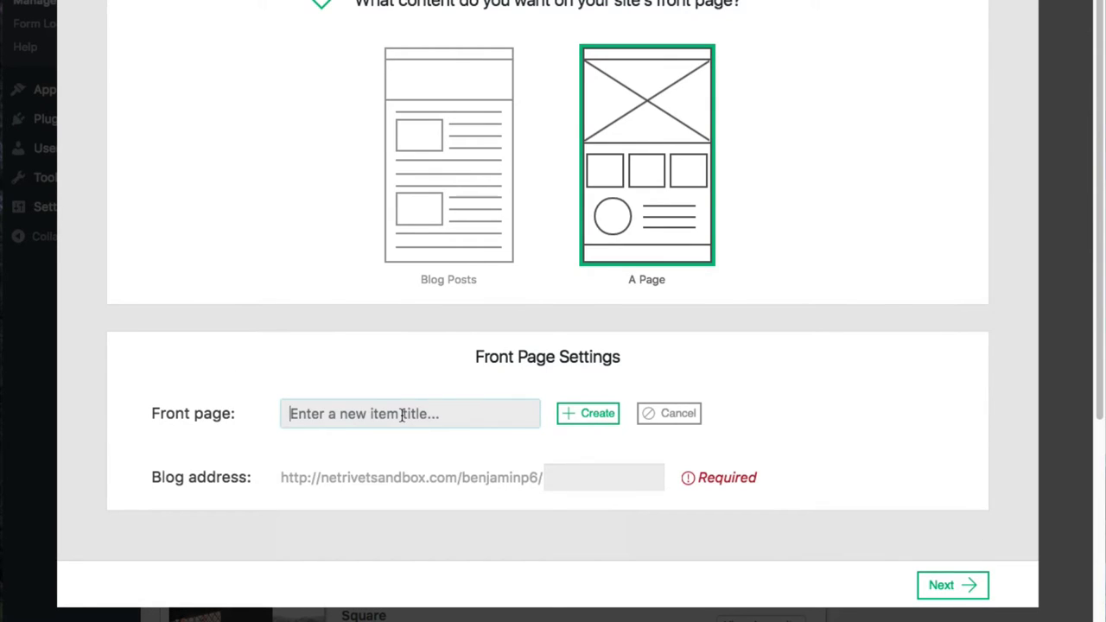
type("home-2")
key("Return")
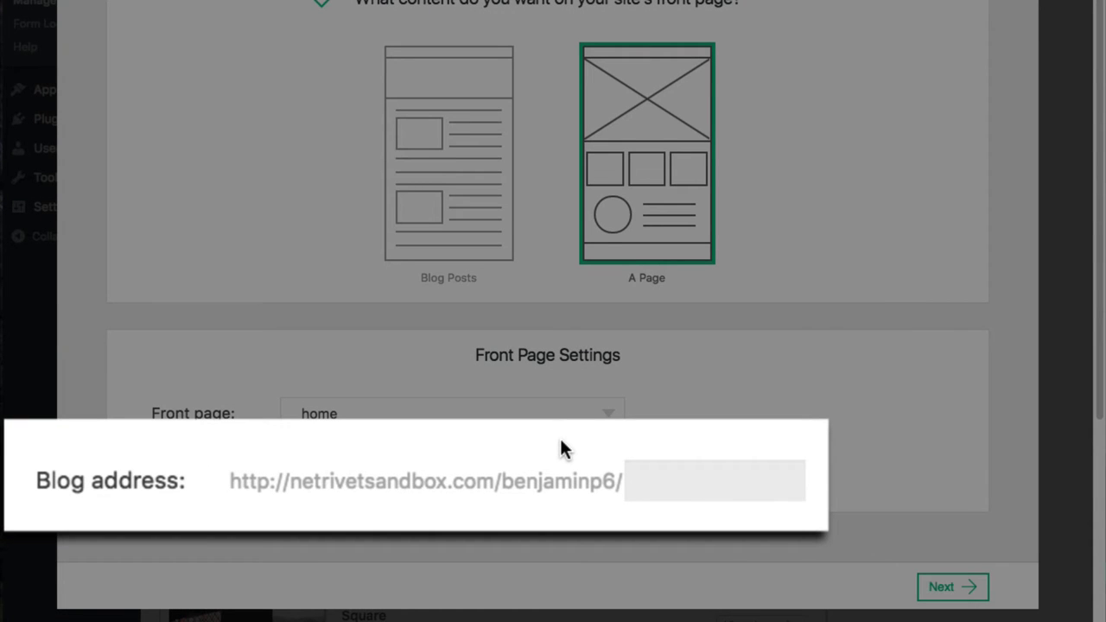
Set the blog address to 'blog' and save the settings
left_click(697, 484)
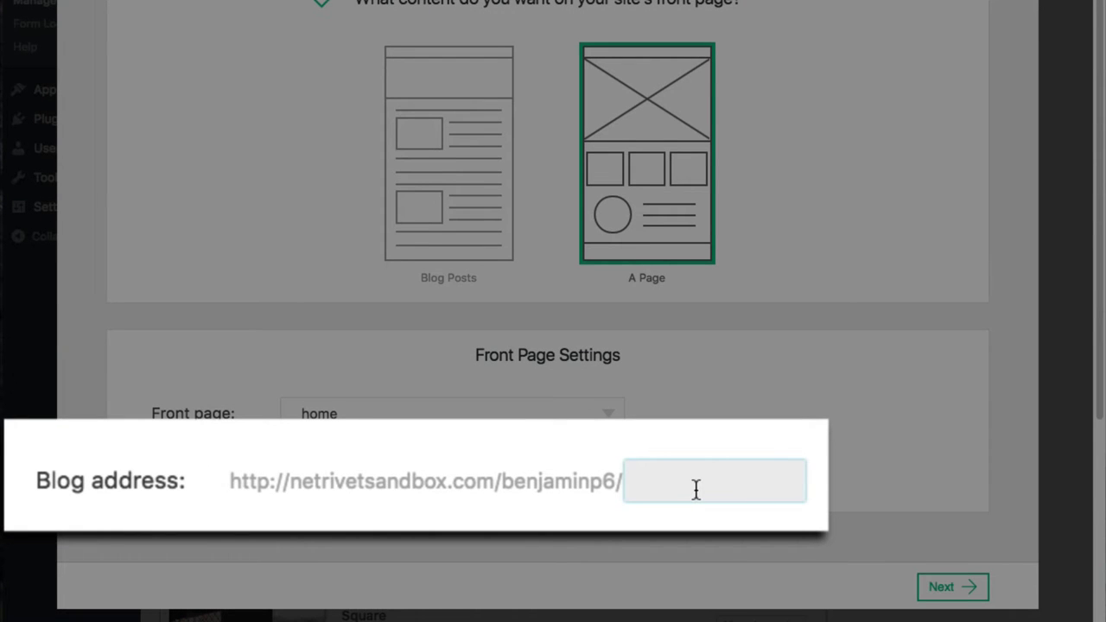
type("blog")
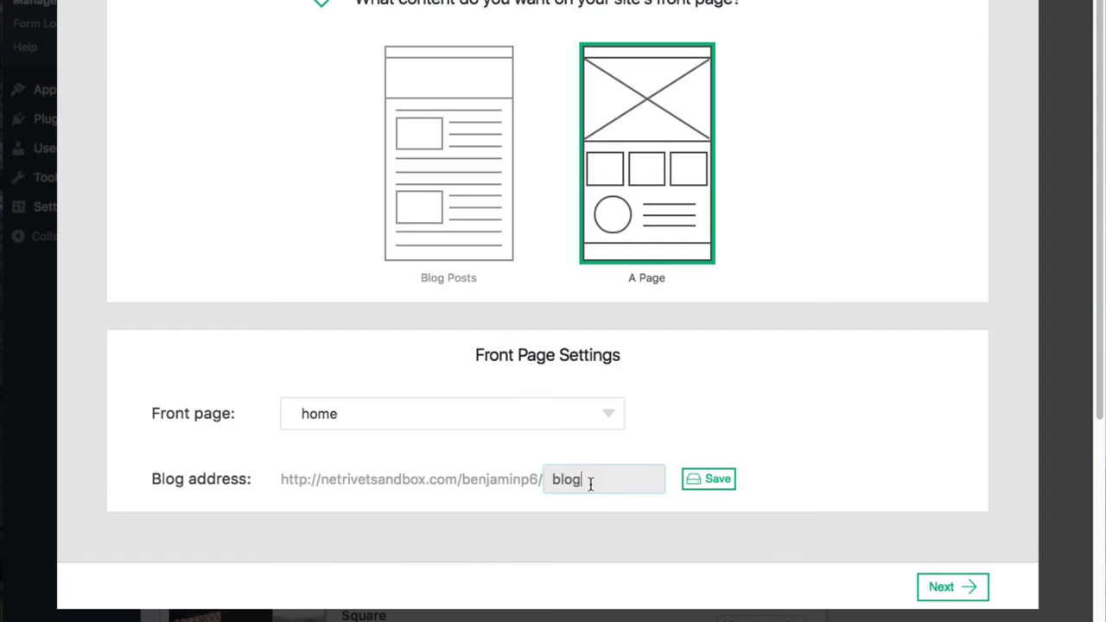
left_click(709, 480)
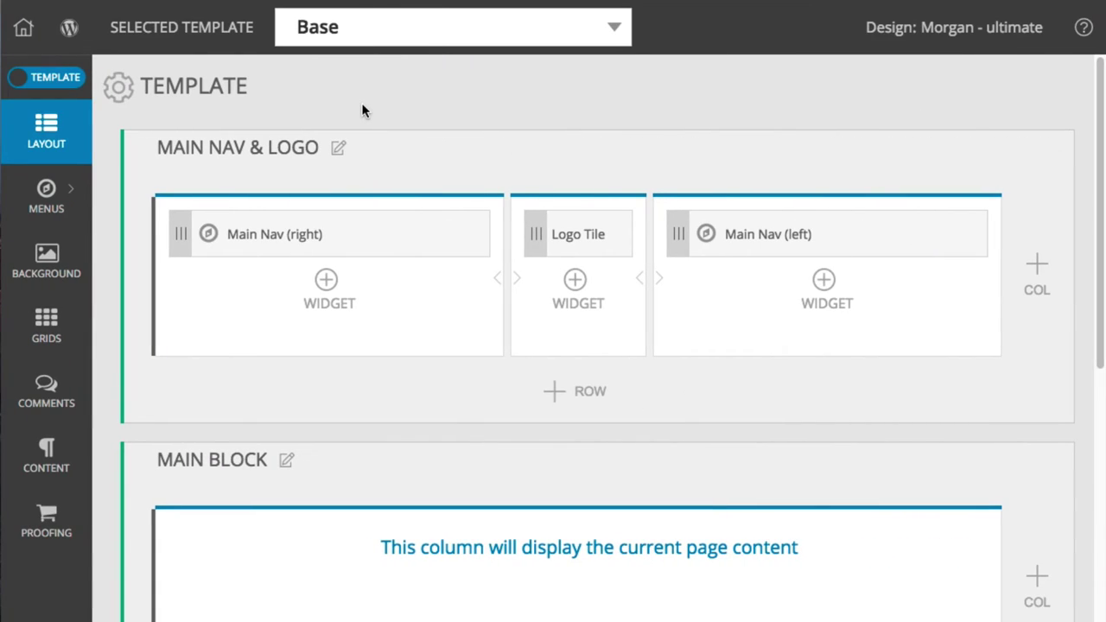
Look over the Templates manager and Front Page panel, then advance to template assignment
left_click(78, 83)
scroll(44, 260, "down", 3)
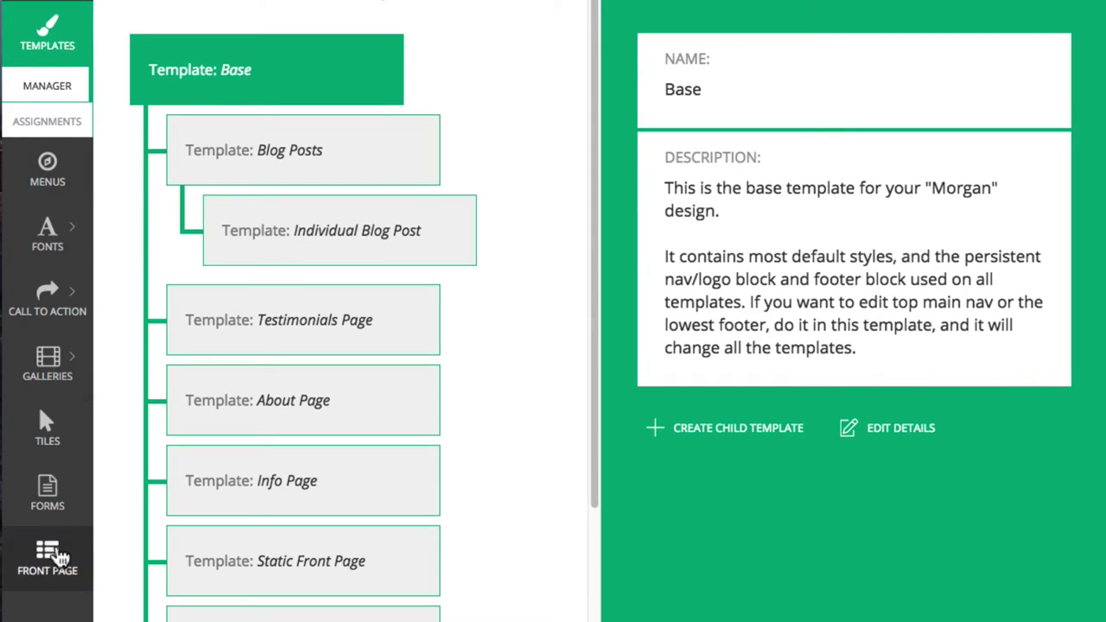
left_click(45, 567)
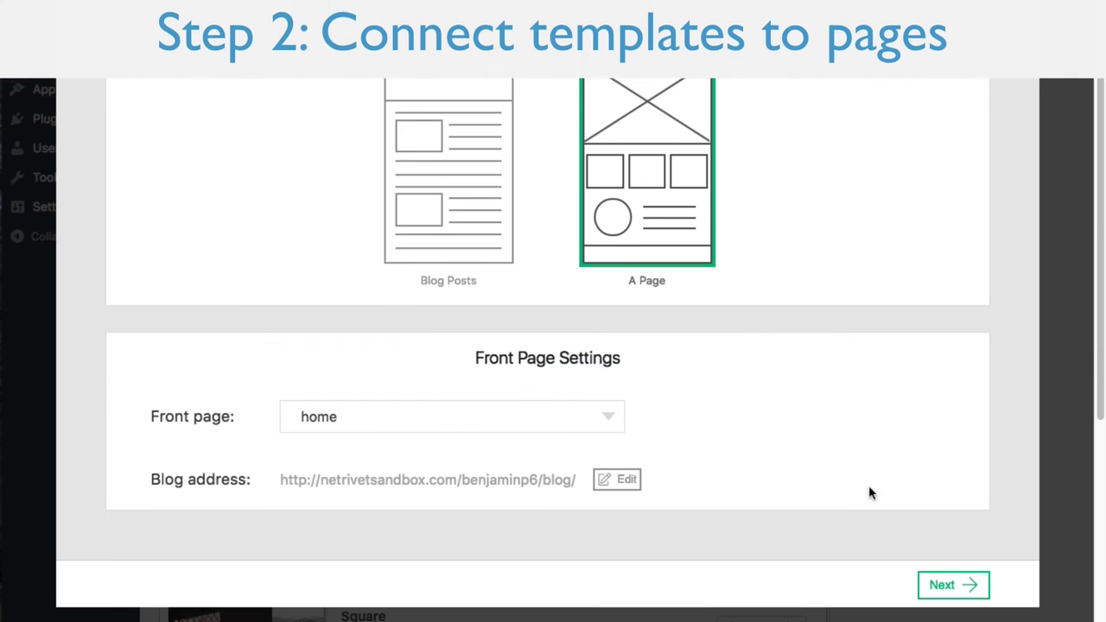
left_click(941, 585)
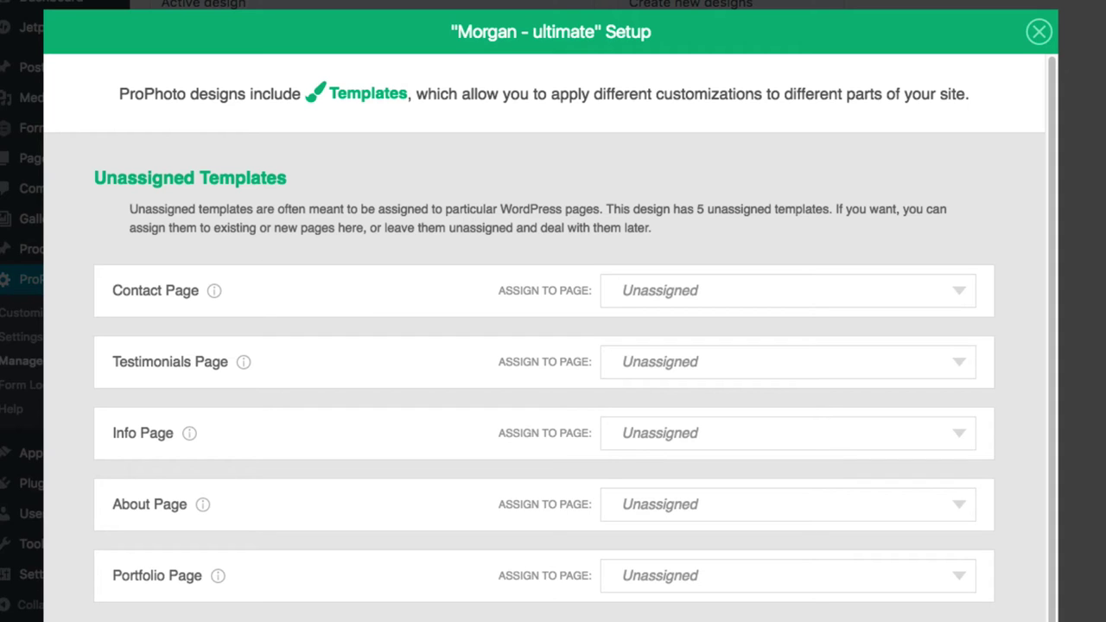
scroll(972, 370, "down", 10)
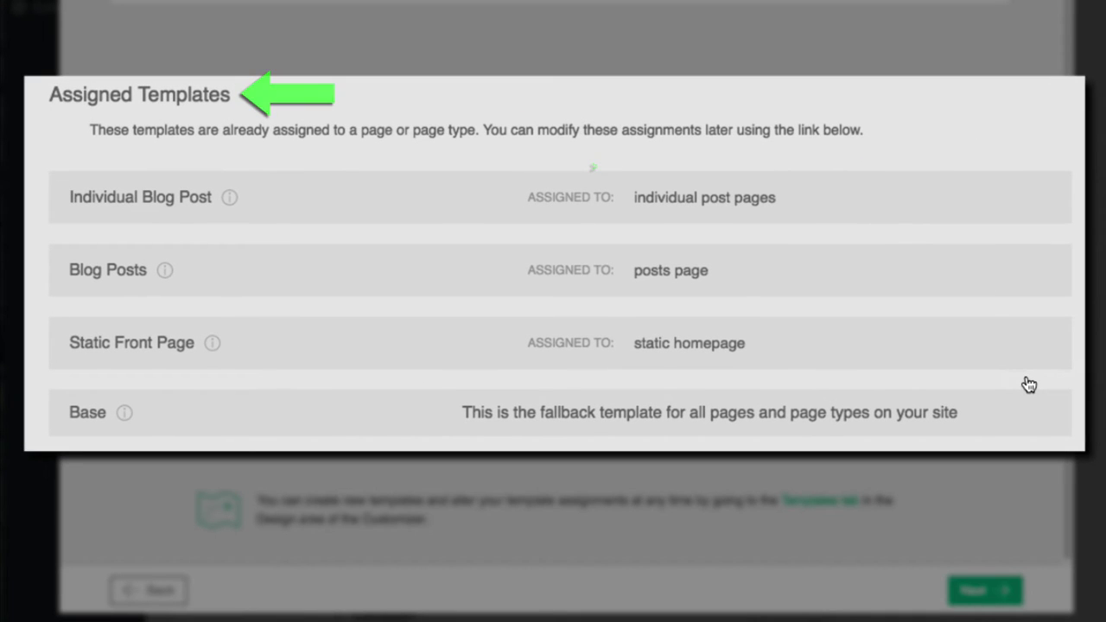
scroll(977, 371, "up", 8)
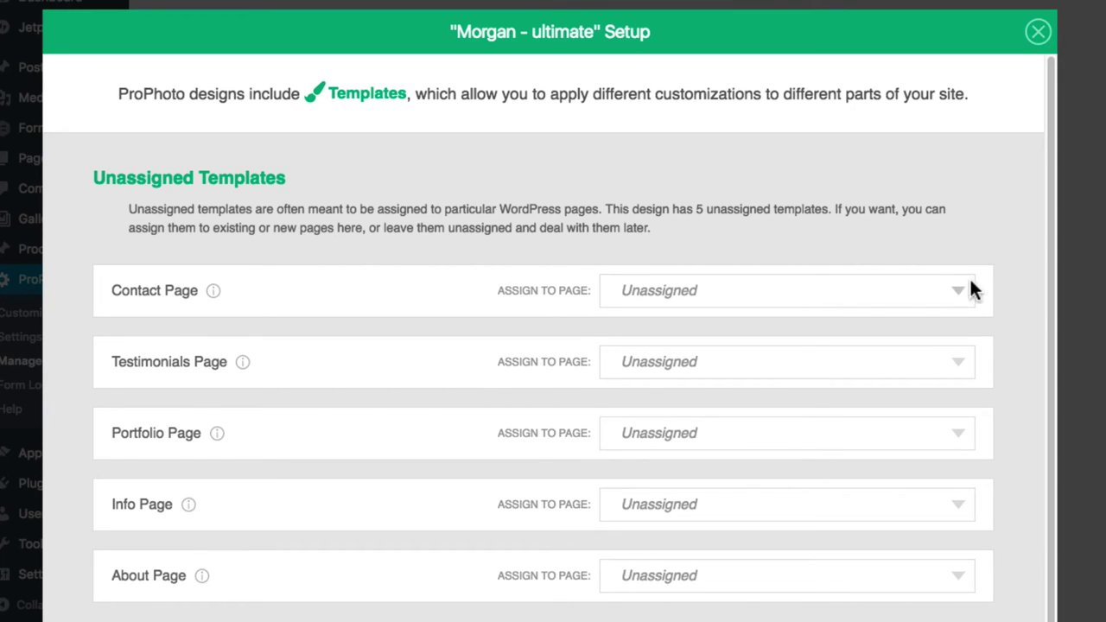
Assign Contact Page to Contact and create a new 'Testimonials' page for its template
left_click(967, 297)
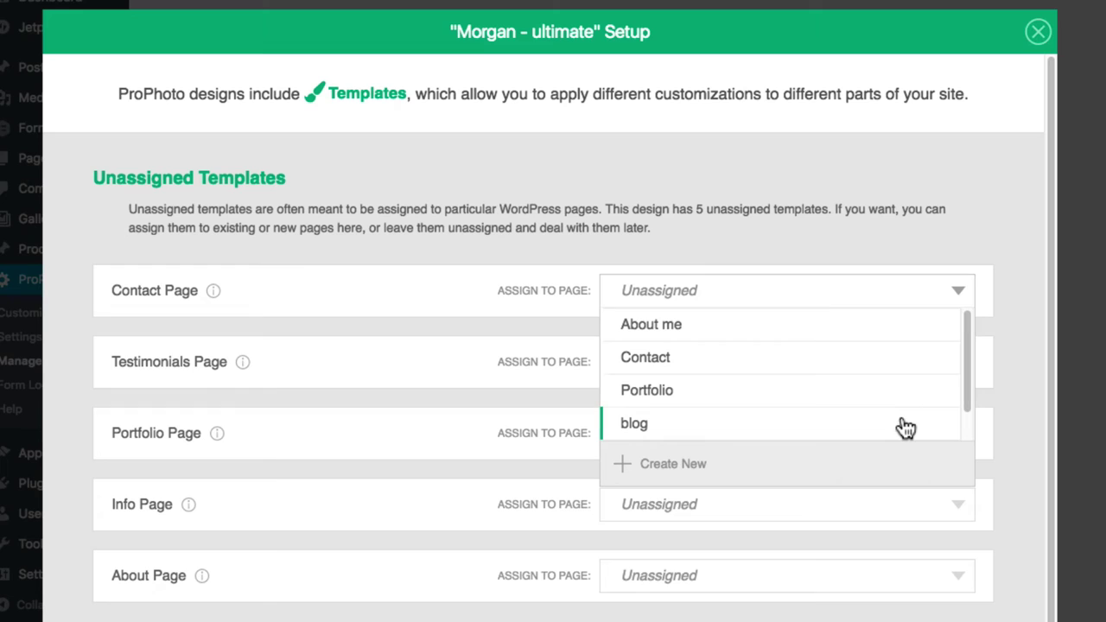
left_click(889, 368)
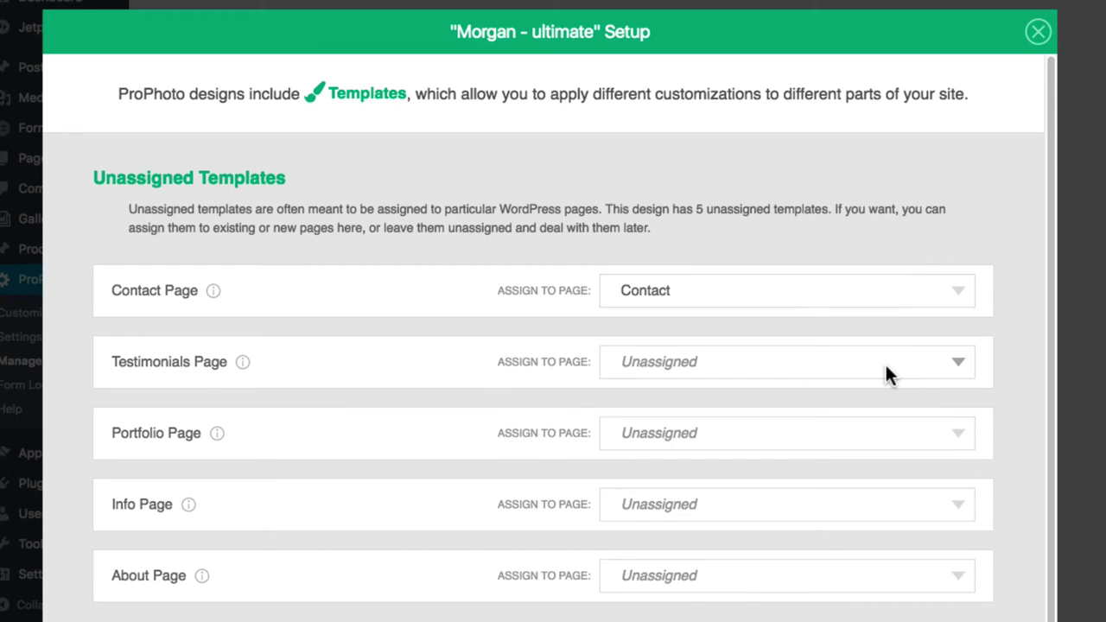
left_click(948, 363)
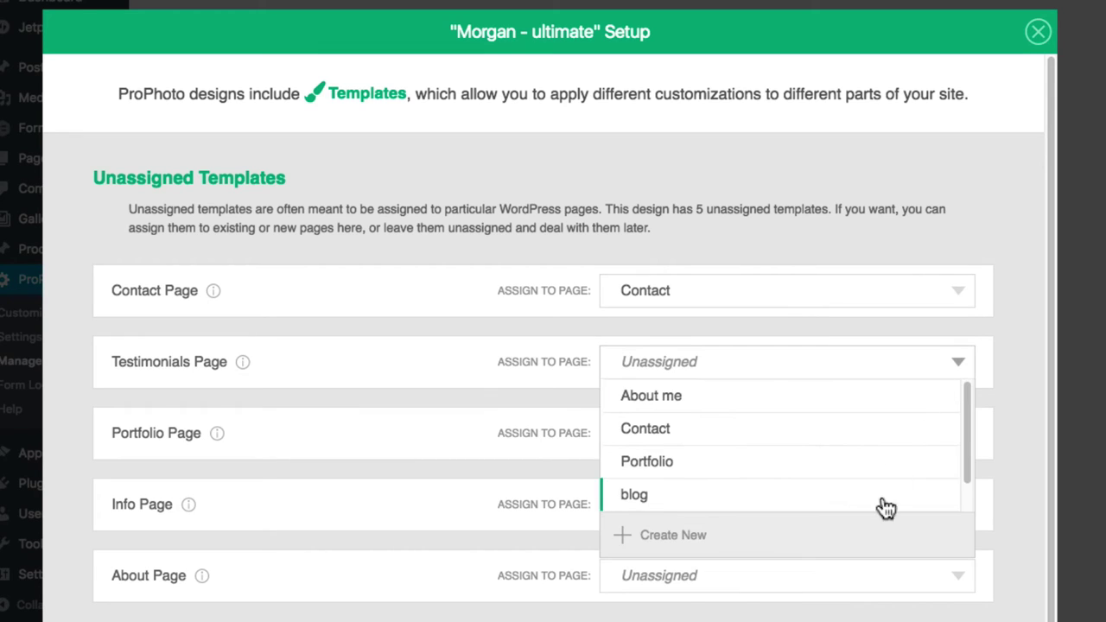
left_click(875, 541)
type("Te")
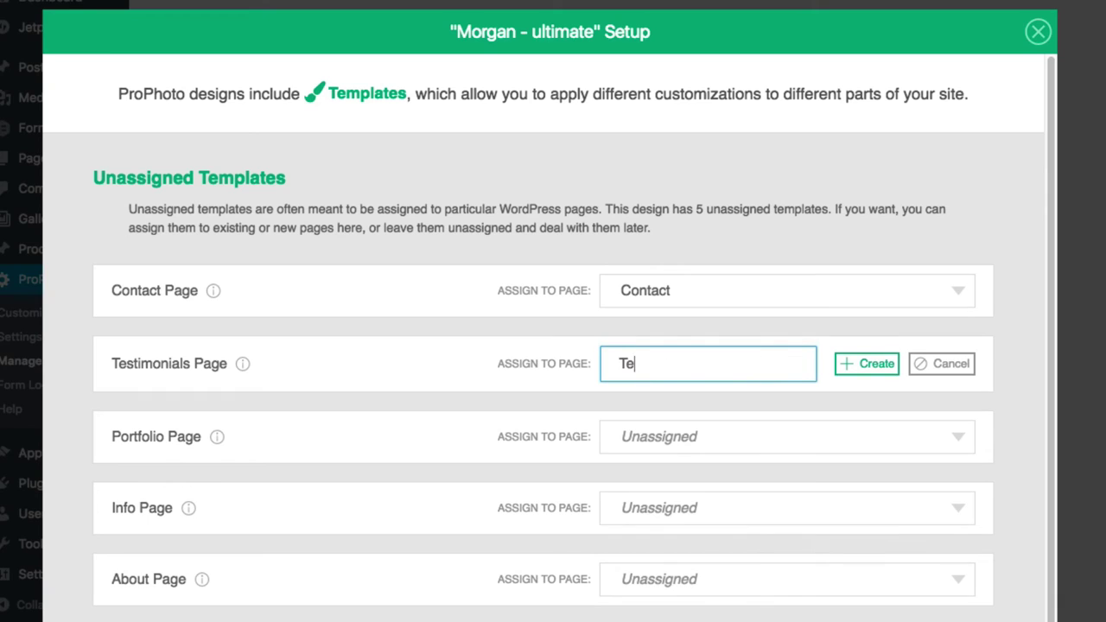
type("stimonials")
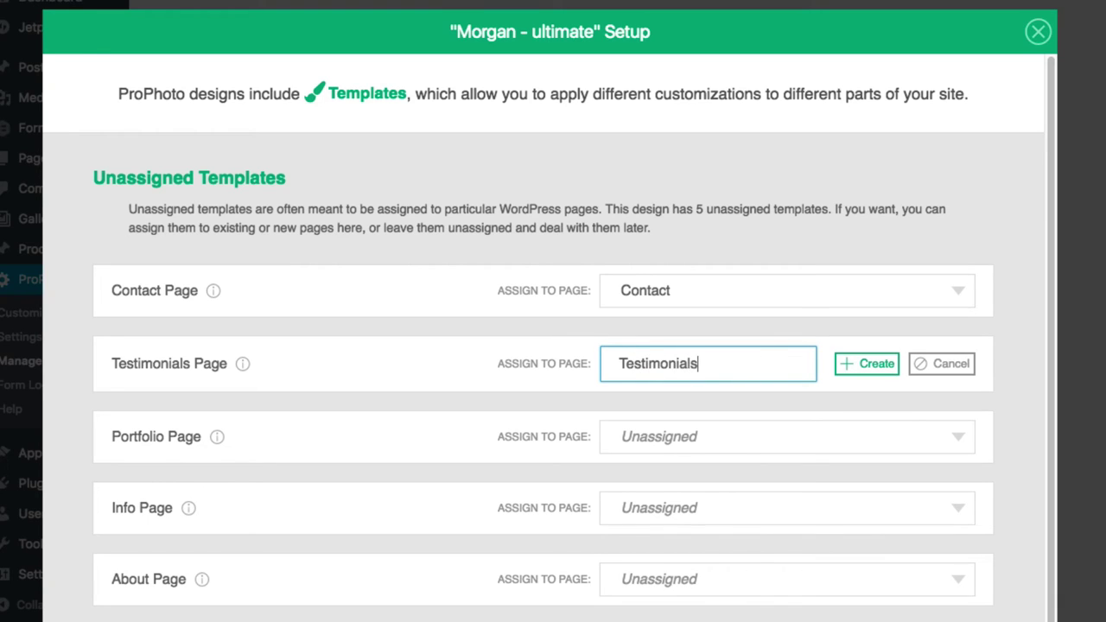
left_click(852, 367)
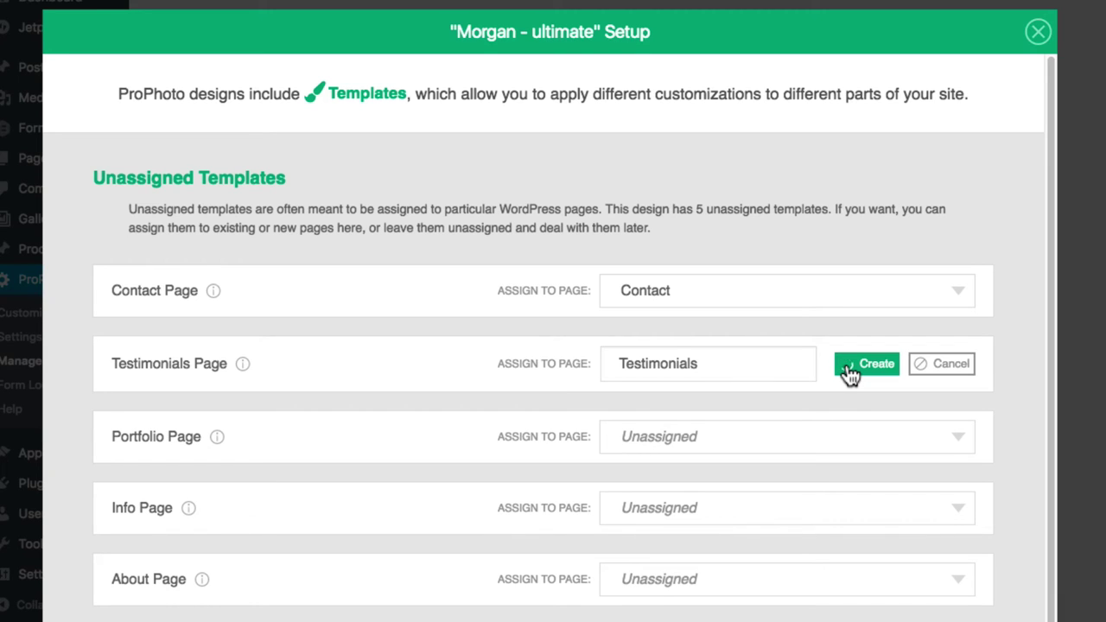
Assign Portfolio, create a new 'Information' page for Info, and assign About me to About
left_click(870, 435)
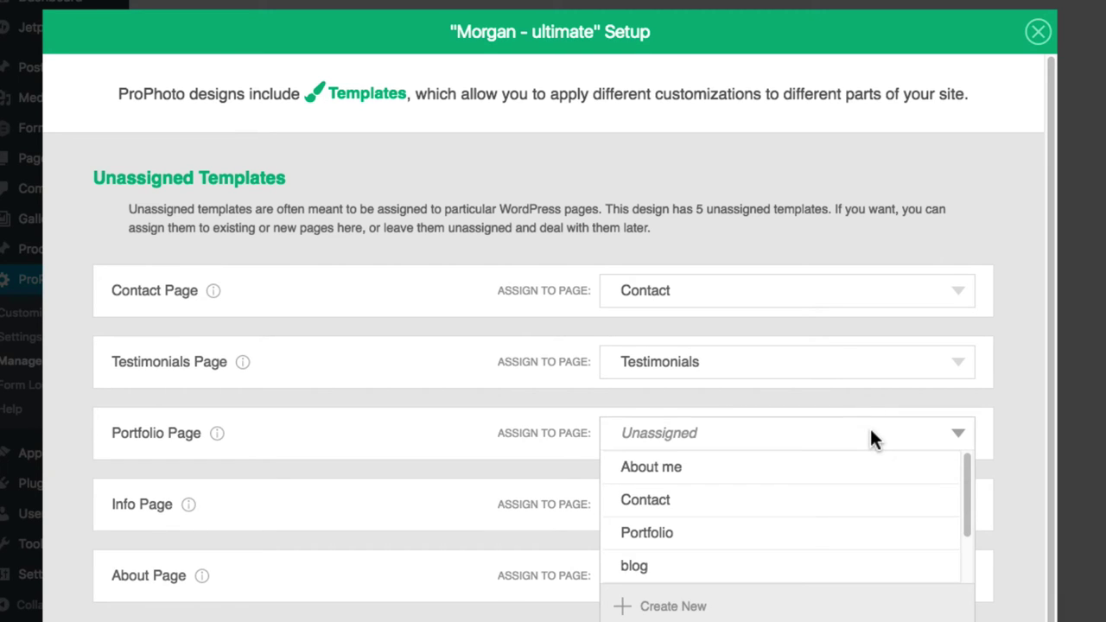
left_click(848, 530)
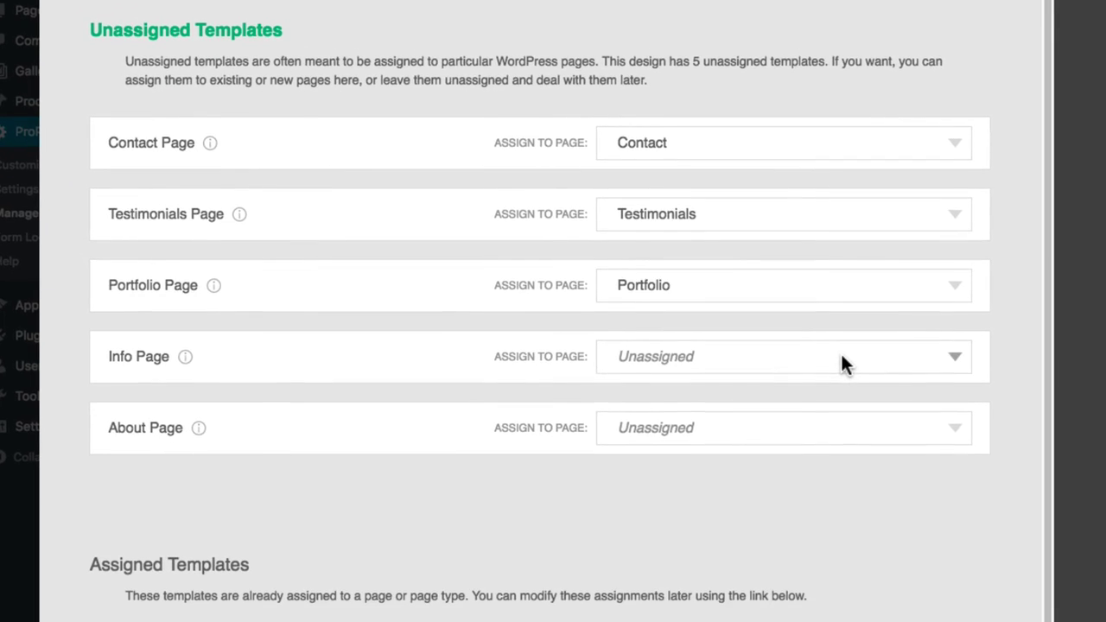
left_click(843, 357)
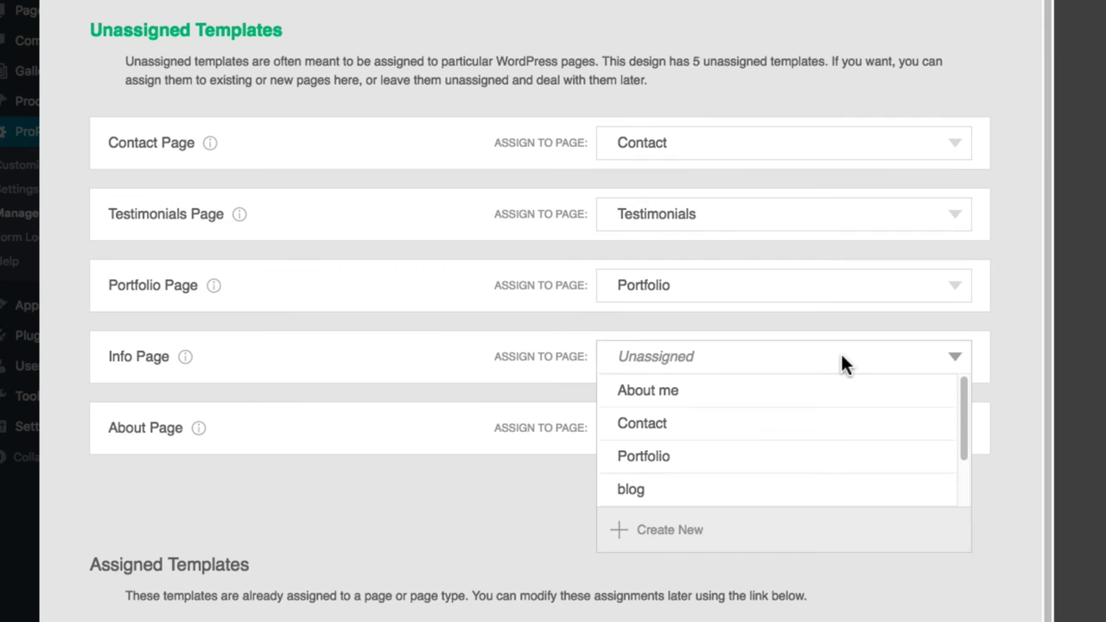
left_click(766, 526)
type("Information")
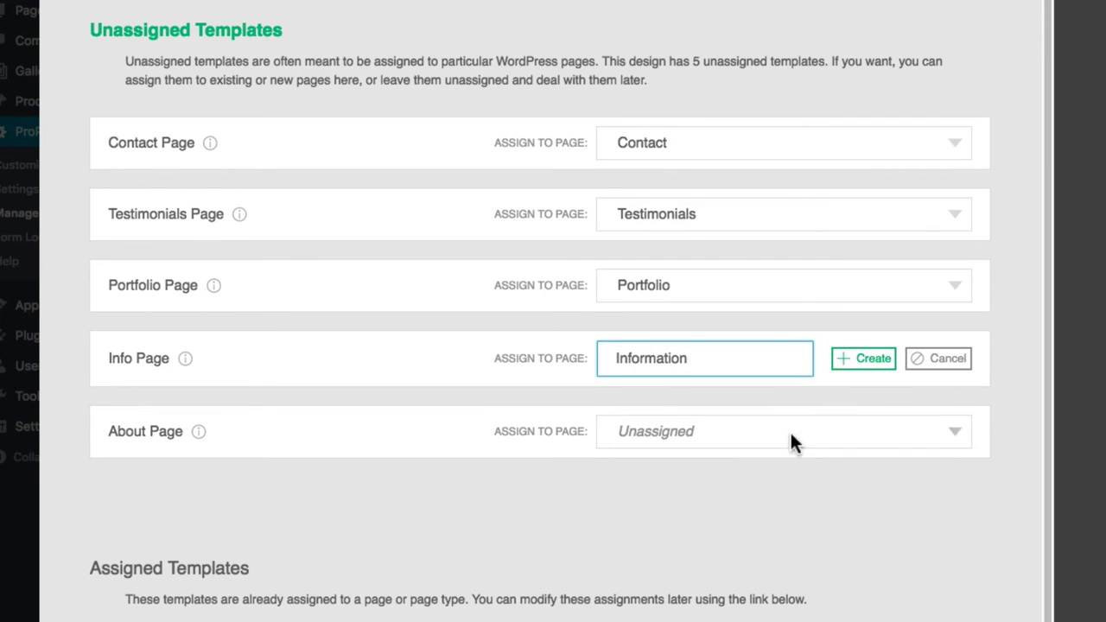
left_click(867, 368)
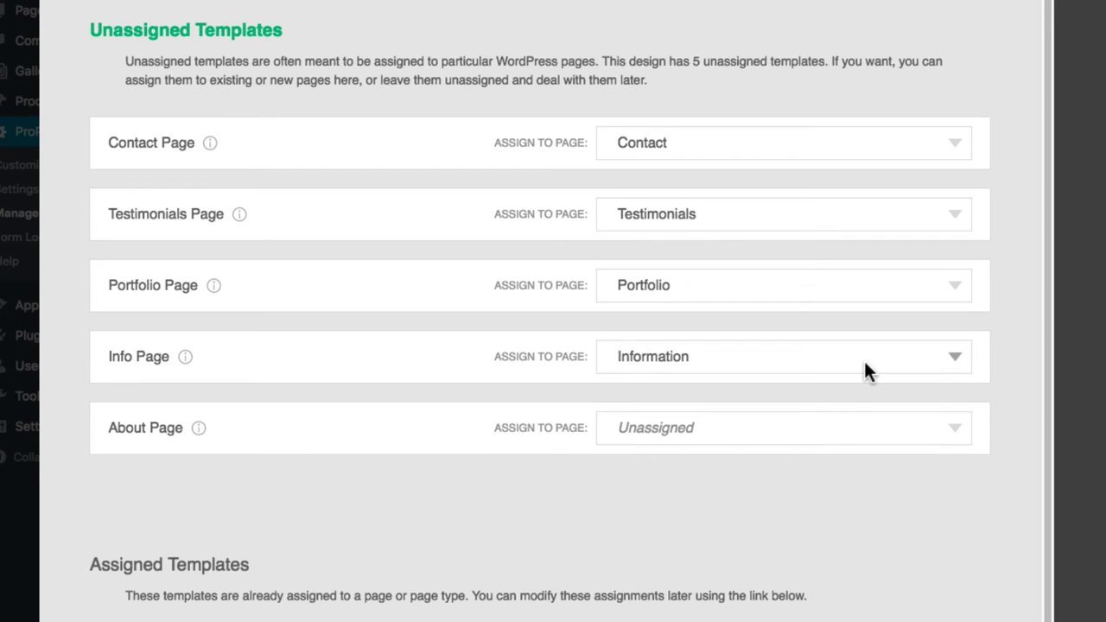
left_click(824, 428)
left_click(802, 469)
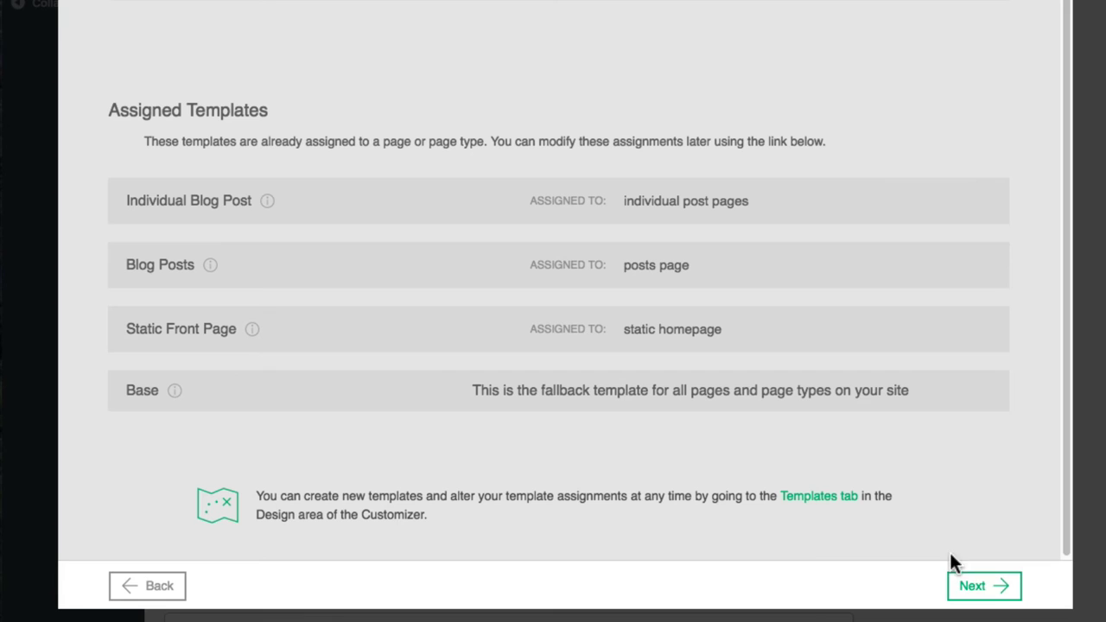
Move on to Menus and link the Contact and Testimonials menu items to their pages
left_click(984, 586)
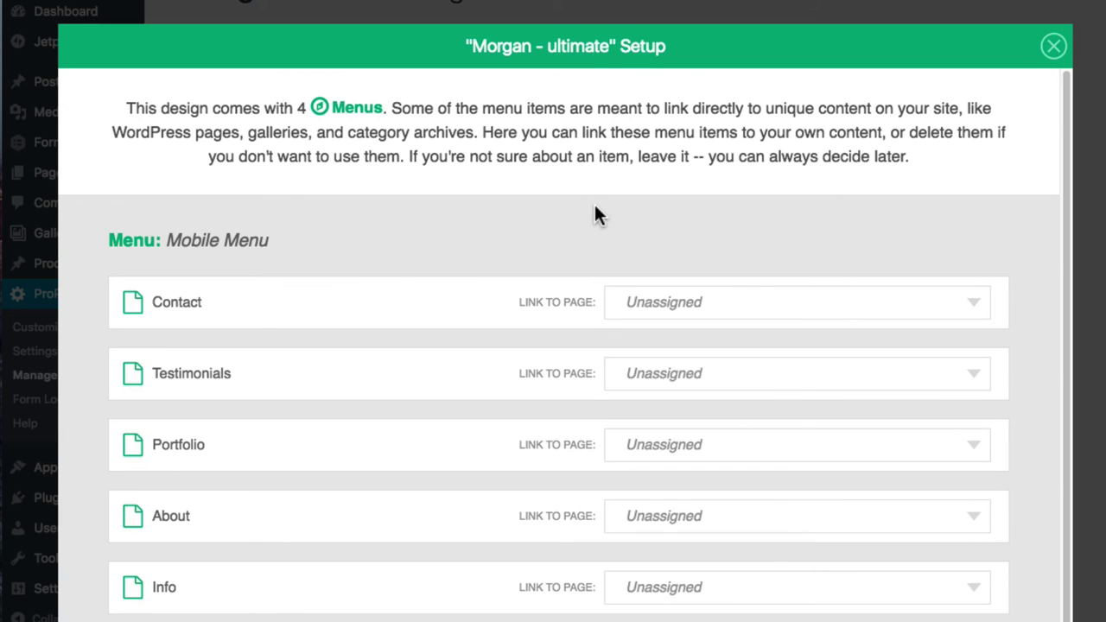
left_click(807, 303)
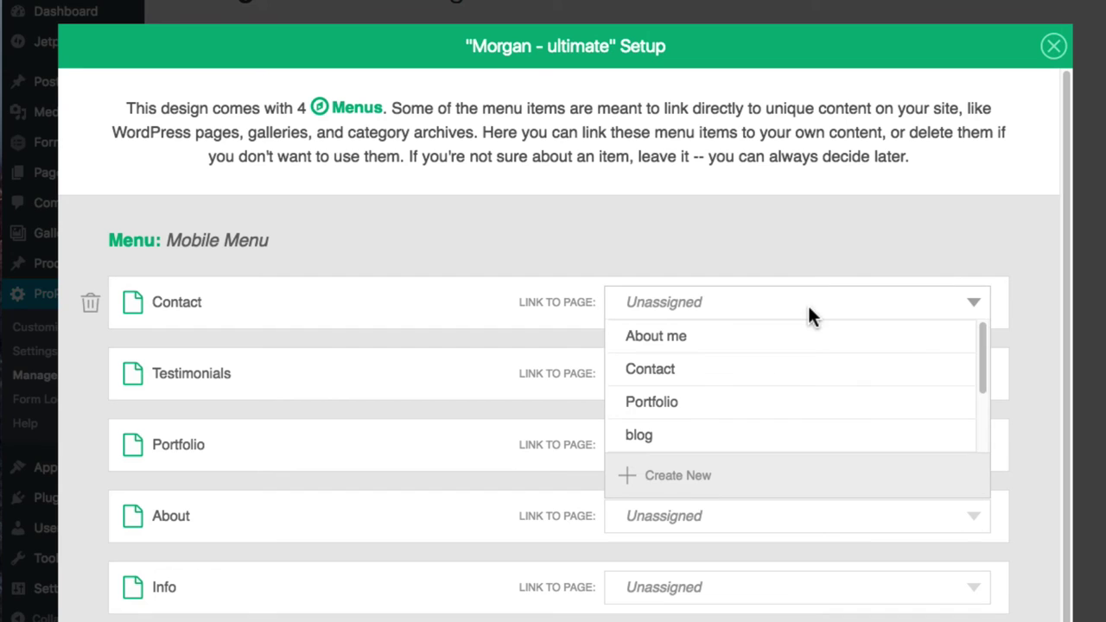
left_click(797, 378)
left_click(791, 373)
scroll(785, 430, "down", 1)
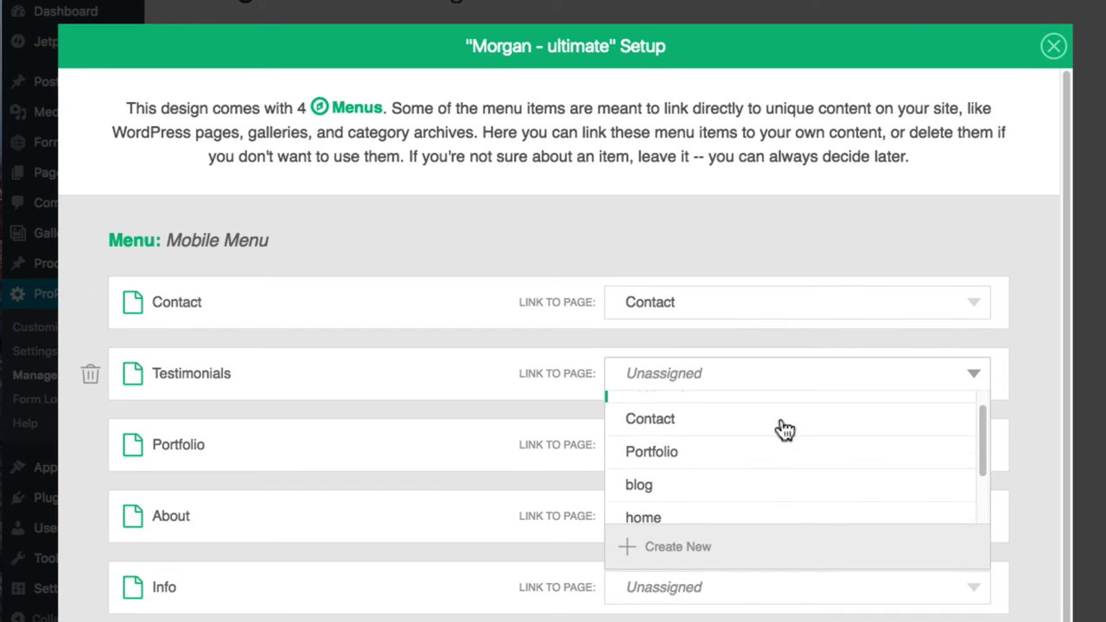
scroll(783, 431, "down", 2)
left_click(775, 512)
Link the Portfolio, About and Info menu items to Portfolio, About me and Information
scroll(760, 432, "down", 1)
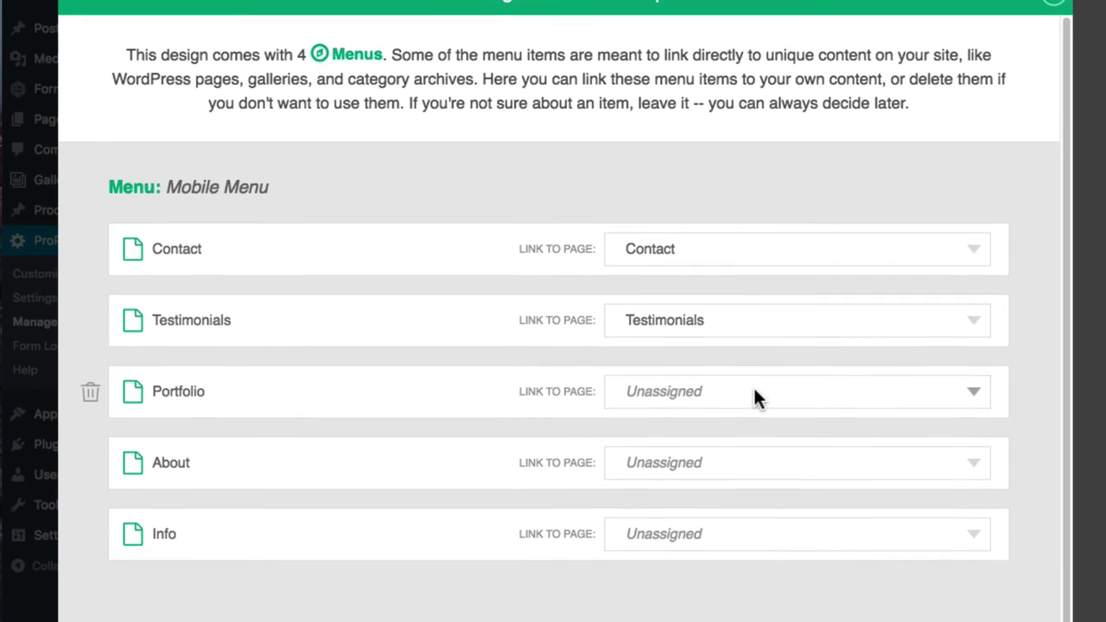
left_click(754, 391)
left_click(762, 475)
scroll(758, 436, "down", 2)
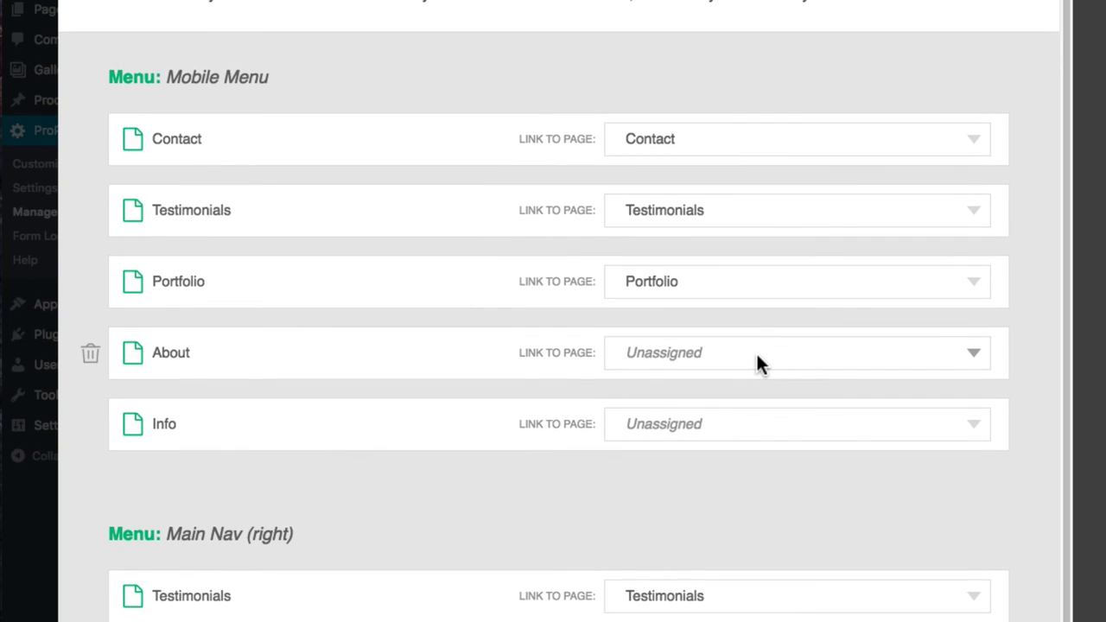
left_click(757, 354)
left_click(753, 384)
left_click(751, 424)
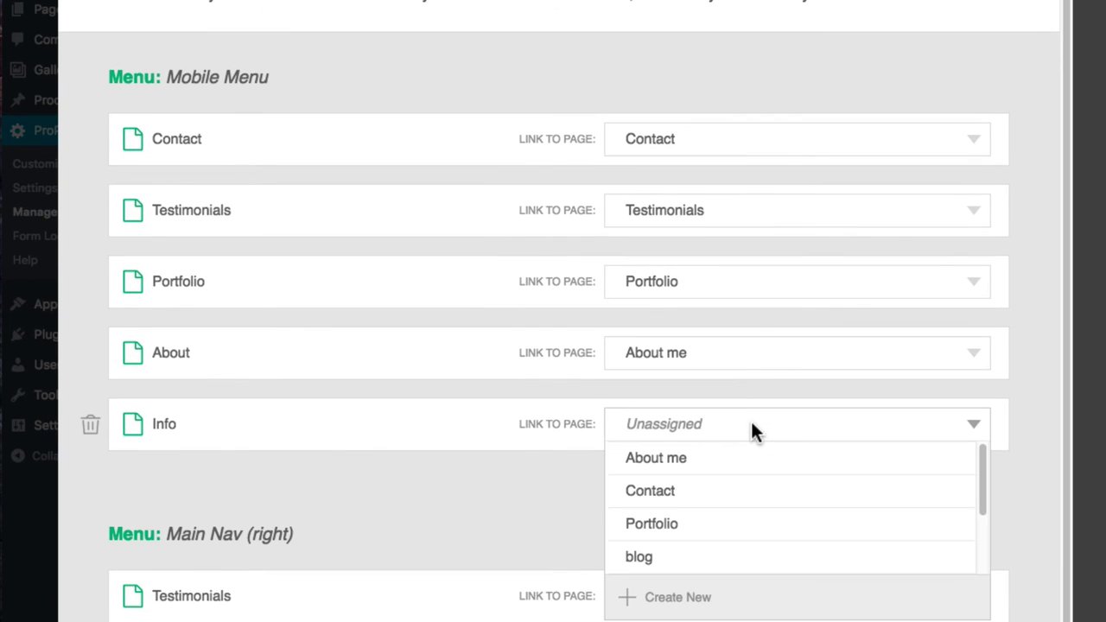
scroll(756, 482, "down", 3)
left_click(751, 539)
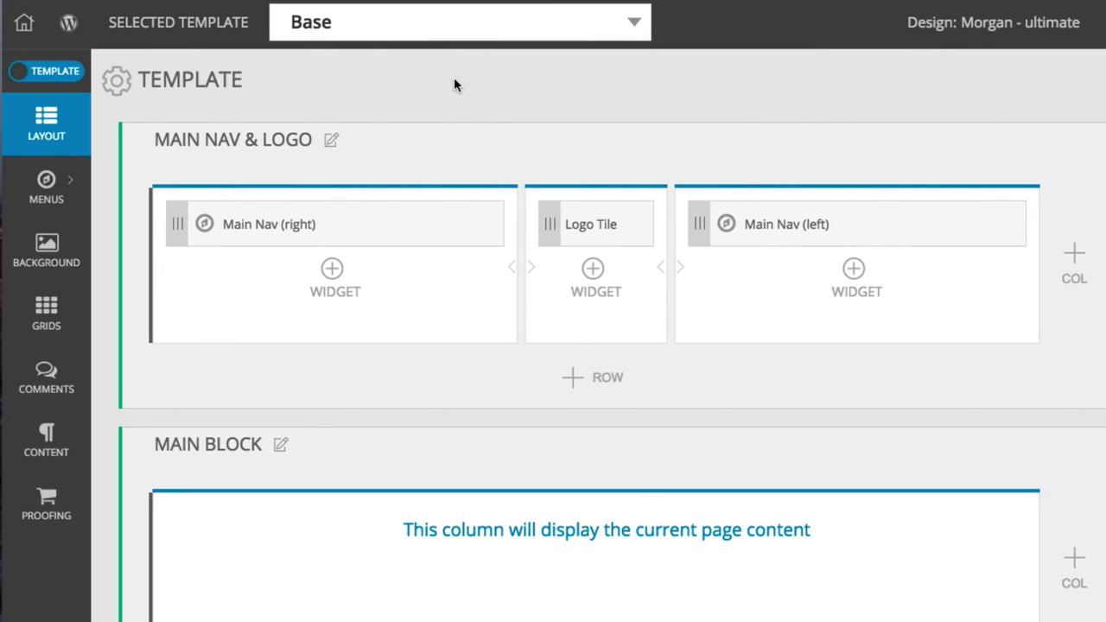
Review the Mobile Menu under Design > Menus, then continue to the wizard's final page
left_click(73, 74)
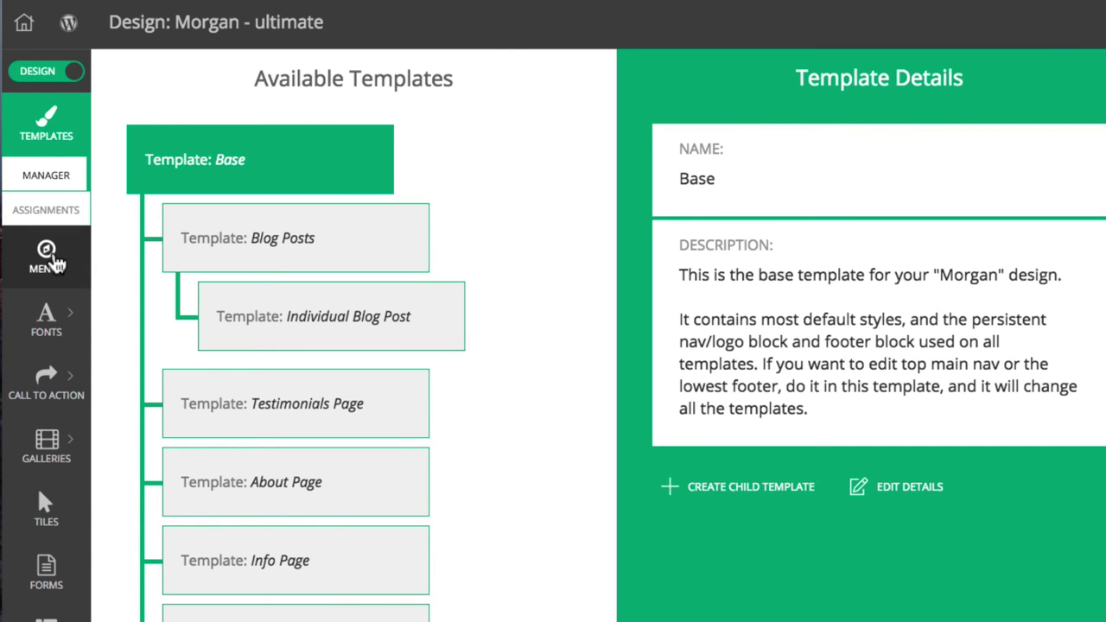
left_click(52, 262)
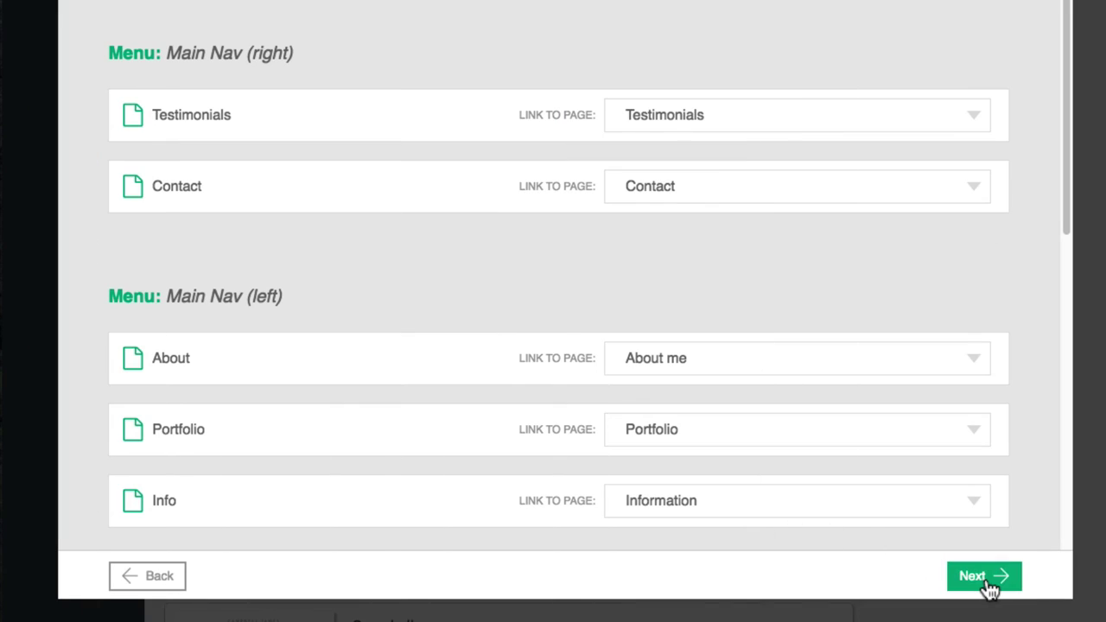
left_click(985, 583)
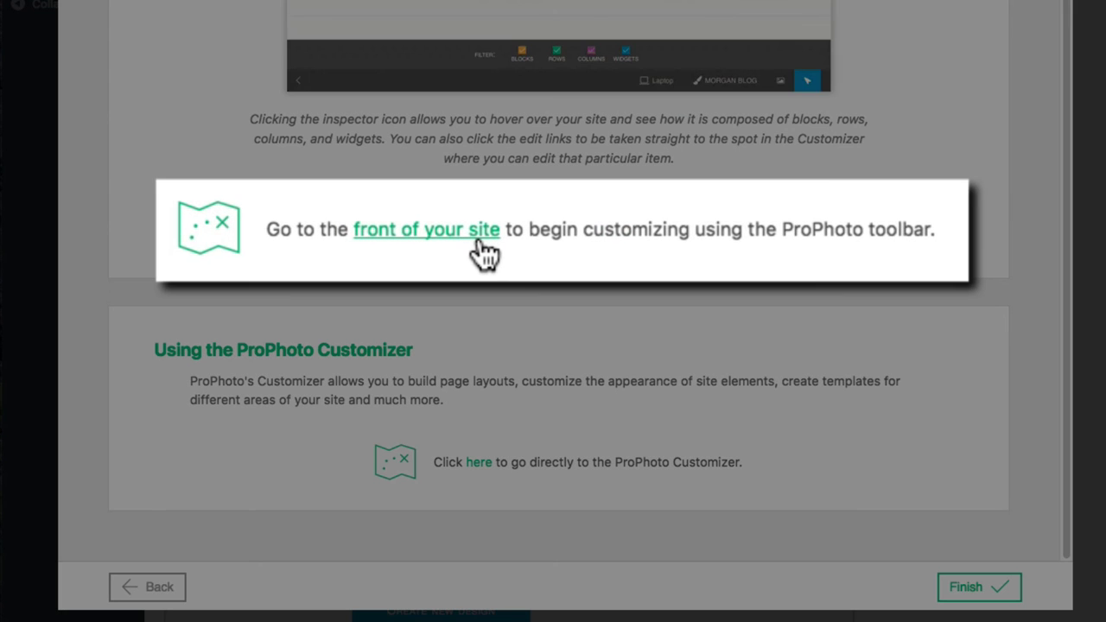
Try the toolbar's block inspector on the live site, then start Setup for Coming Soon/Maintenance Mode
left_click(481, 244)
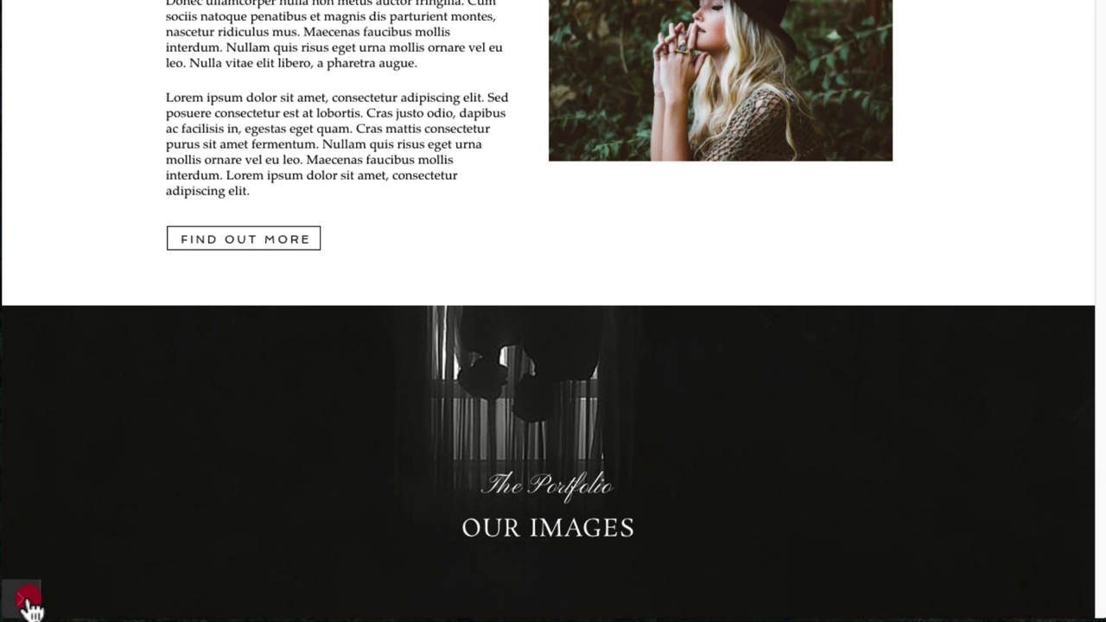
left_click(26, 600)
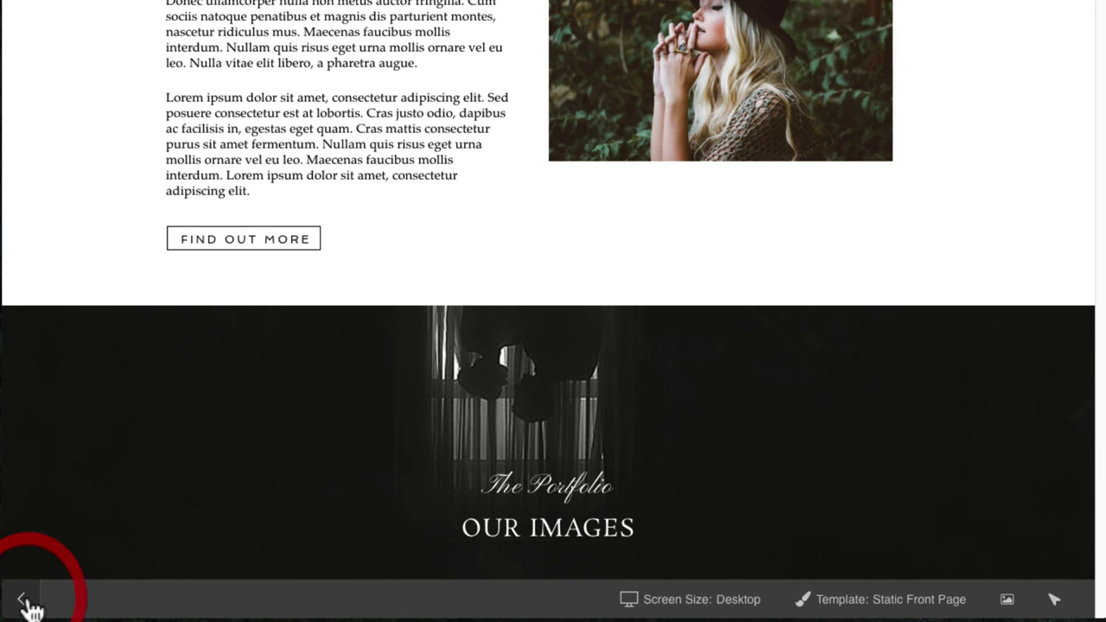
left_click(1054, 599)
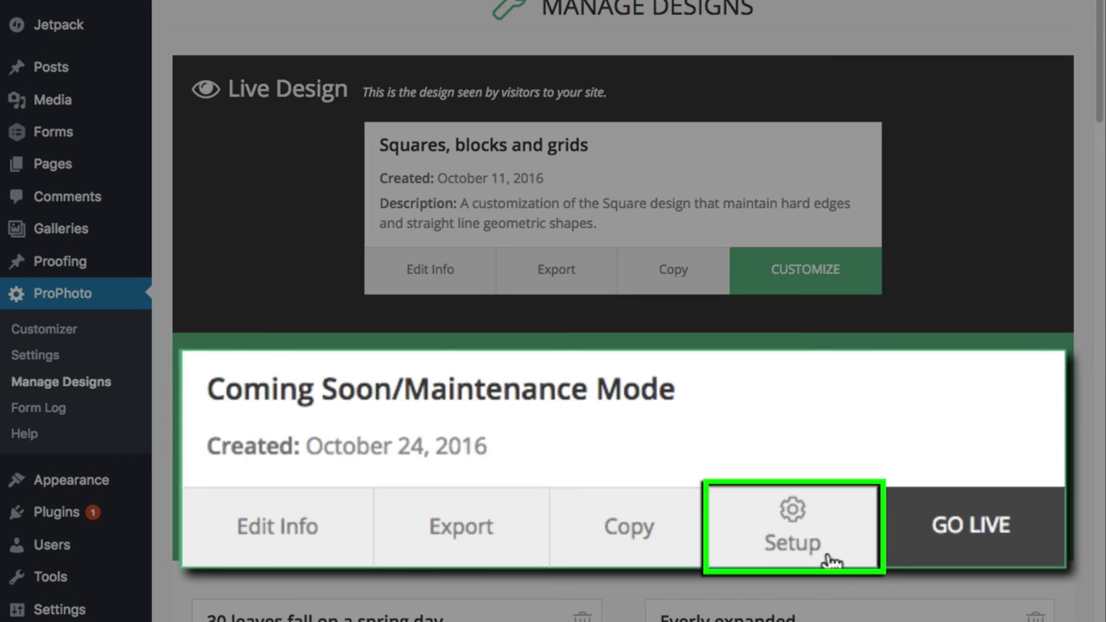
left_click(831, 562)
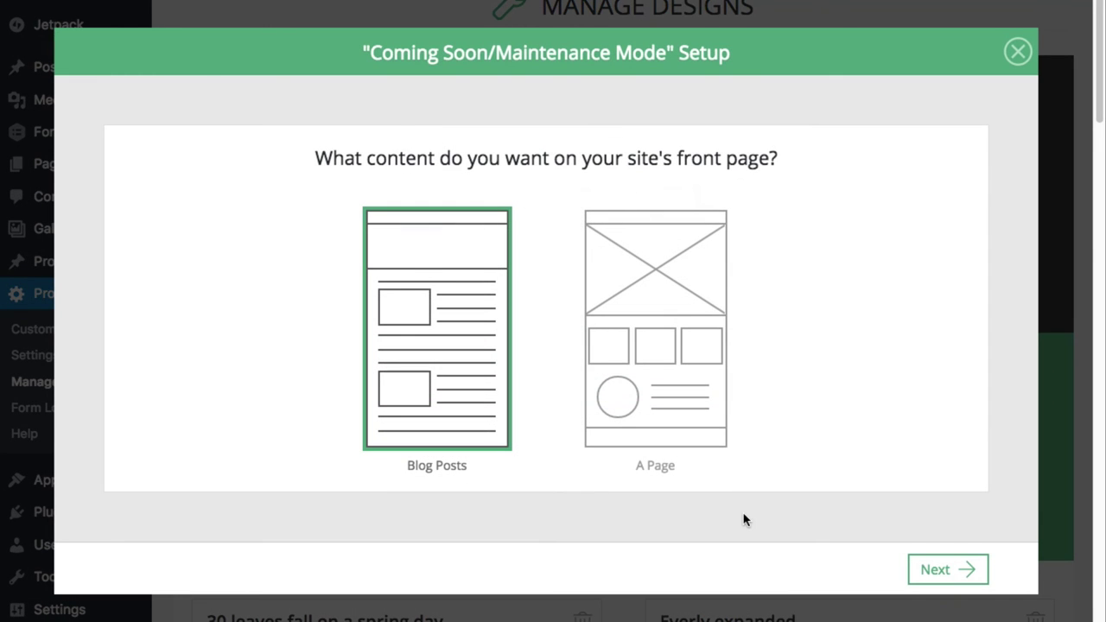